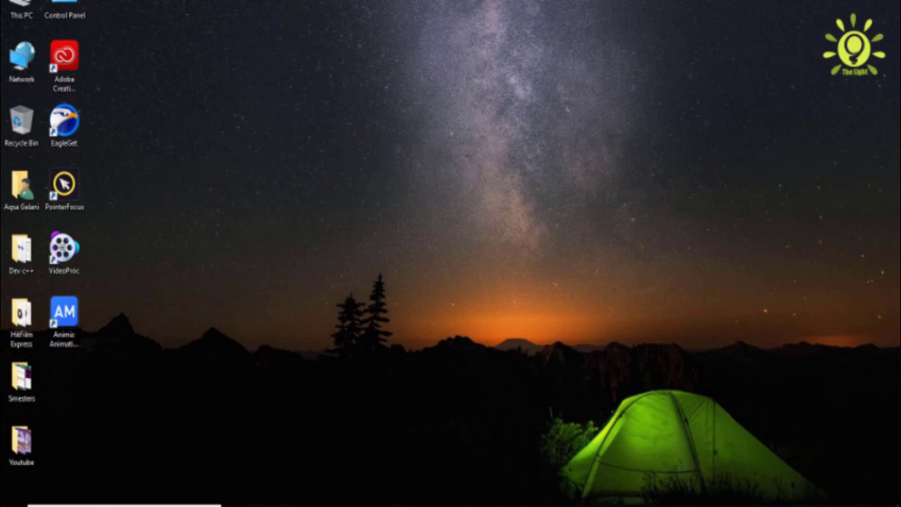
Step: Switch to Firefox, open YouTube and go to the signed-in account's own channel page
{"action": "left_click", "coordinate": [263, 505]}
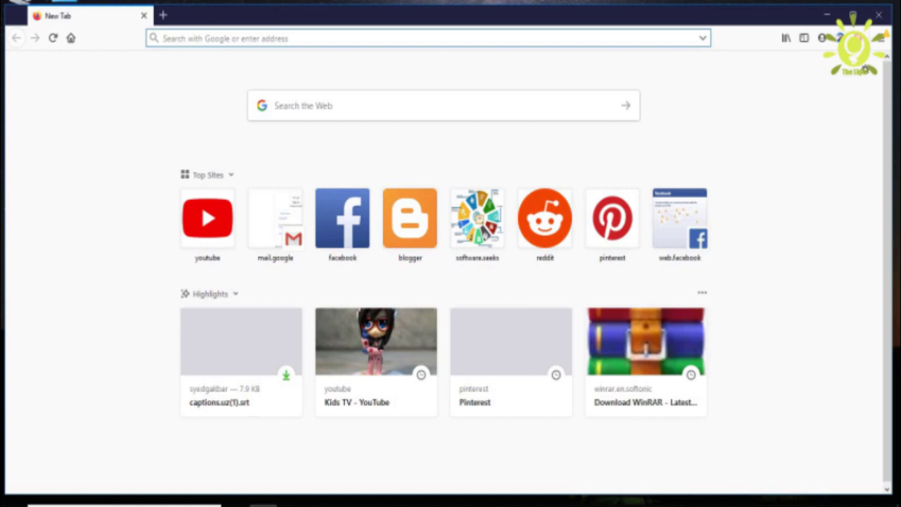
{"action": "left_click", "coordinate": [207, 218]}
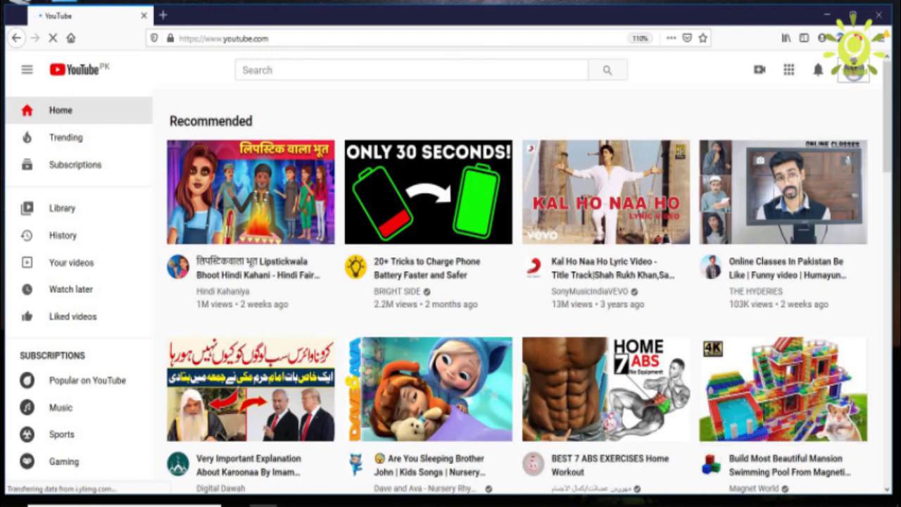
{"action": "left_click", "coordinate": [854, 69]}
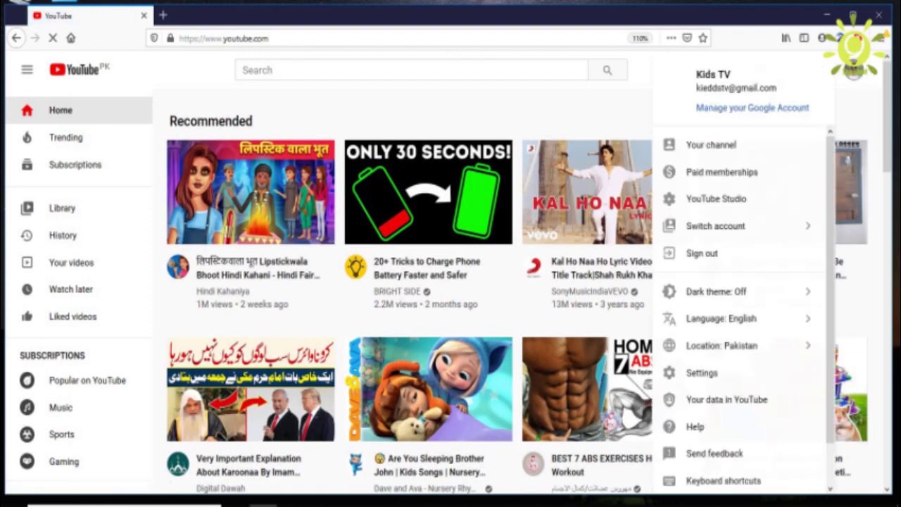
{"action": "left_click", "coordinate": [721, 157]}
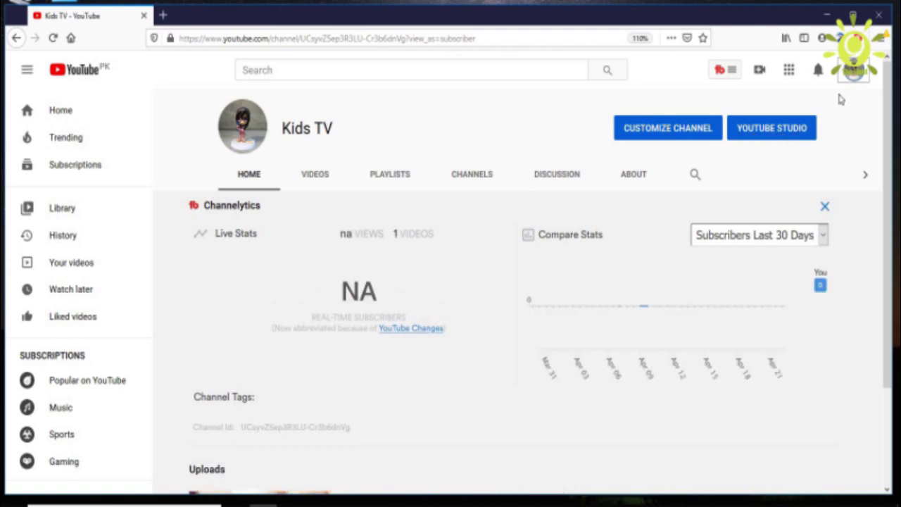
Step: Open YouTube Studio for the channel and show its list of uploaded videos
{"action": "left_click", "coordinate": [854, 74]}
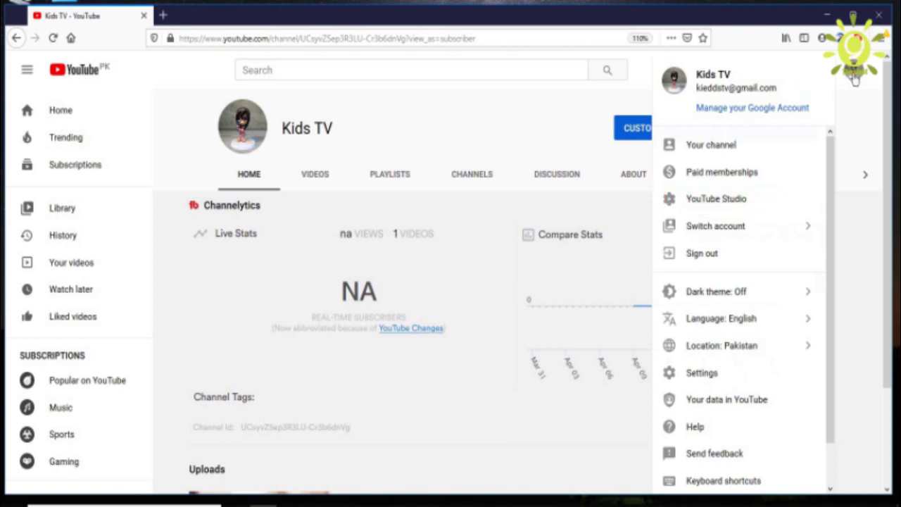
{"action": "left_click", "coordinate": [762, 208]}
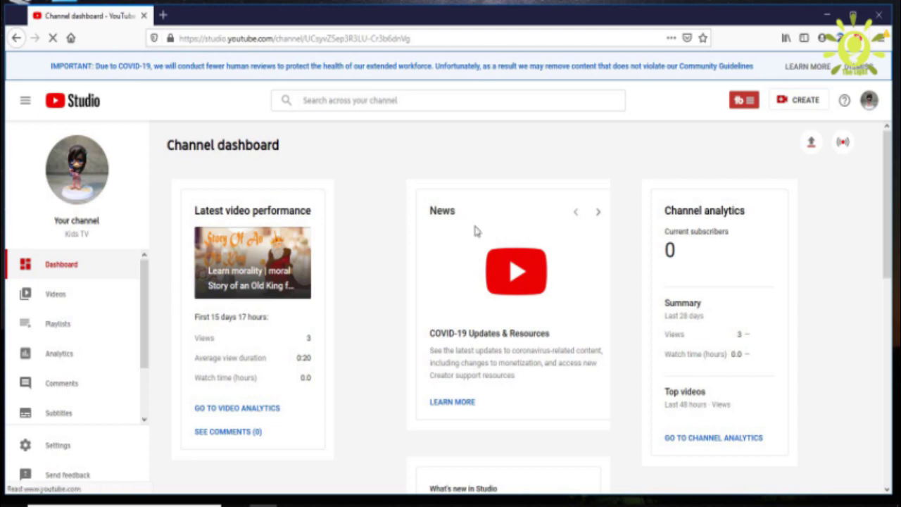
{"action": "left_click", "coordinate": [56, 300]}
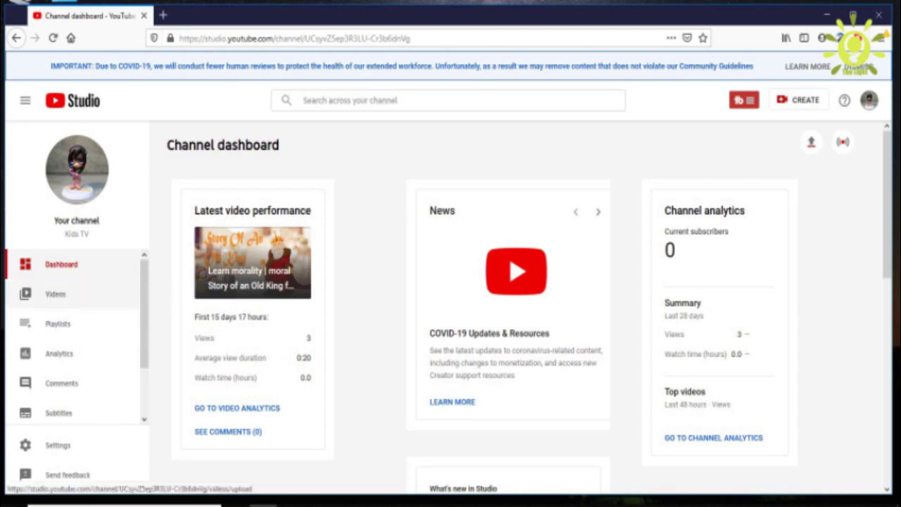
{"action": "mouse_move", "coordinate": [3, 277]}
{"action": "left_mouse_down"}
{"action": "mouse_move", "coordinate": [73, 309]}
{"action": "mouse_move", "coordinate": [155, 314]}
{"action": "left_mouse_up"}
{"action": "key", "text": "Escape"}
{"action": "left_click", "coordinate": [67, 297]}
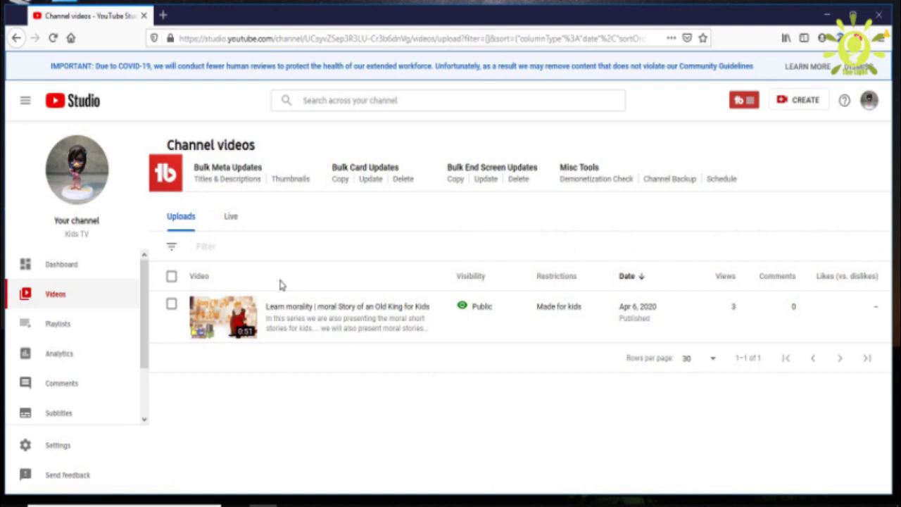
Step: Open the details of the video about the Old King and show its additional options
{"action": "mouse_move", "coordinate": [282, 304]}
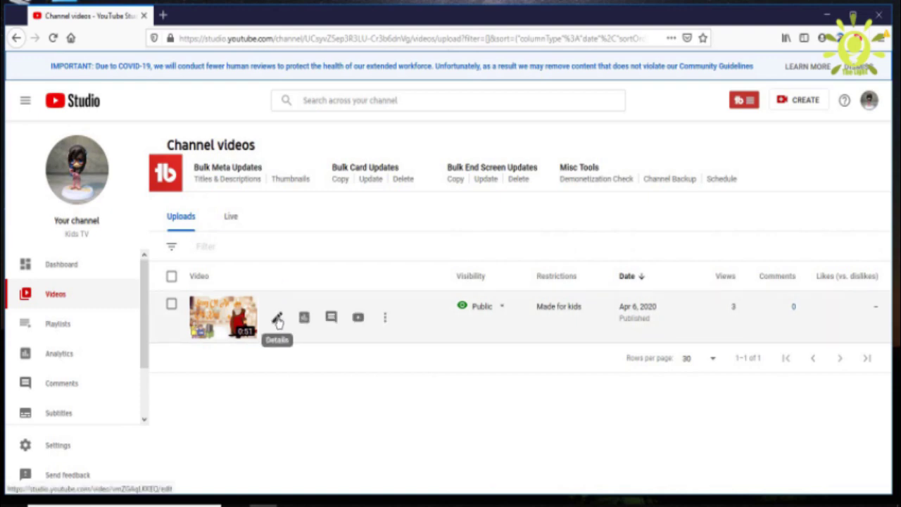
{"action": "left_click", "coordinate": [278, 319]}
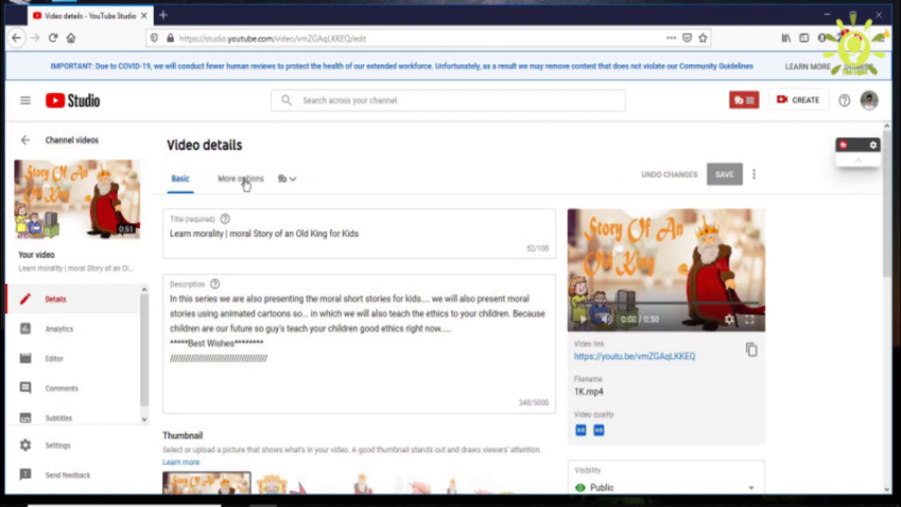
{"action": "key", "text": "ctrl+2"}
{"action": "left_click_drag", "start_coordinate": [218, 174], "coordinate": [278, 196]}
{"action": "key", "text": "Escape"}
{"action": "left_click", "coordinate": [243, 180]}
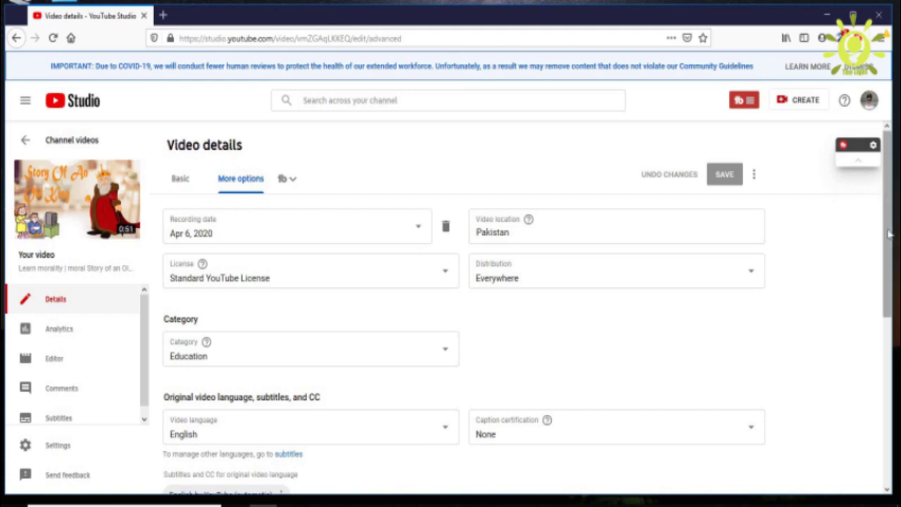
Step: Locate the language and subtitle settings of the video and open its Subtitles page
{"action": "left_click_drag", "start_coordinate": [889, 235], "coordinate": [897, 335]}
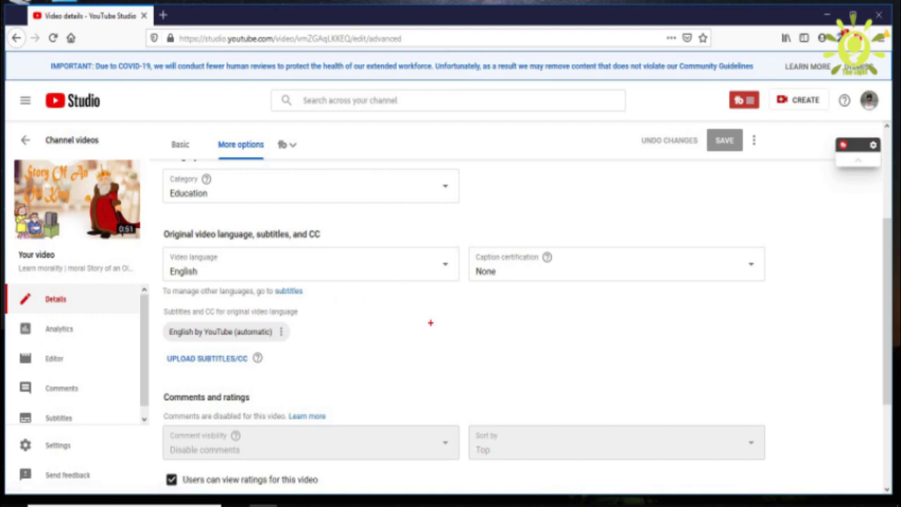
{"action": "mouse_move", "coordinate": [276, 282]}
{"action": "left_mouse_down"}
{"action": "mouse_move", "coordinate": [310, 320]}
{"action": "mouse_move", "coordinate": [331, 324]}
{"action": "left_mouse_up"}
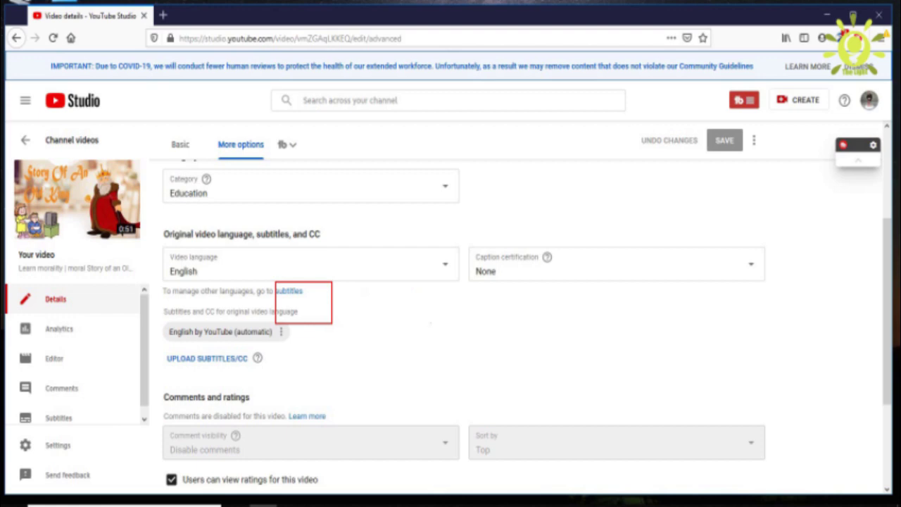
{"action": "key", "text": "Escape"}
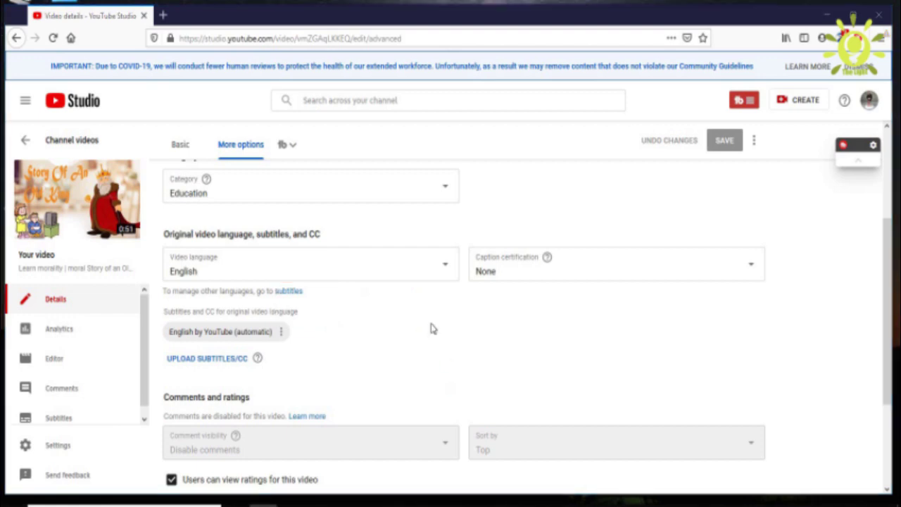
{"action": "scroll", "coordinate": [147, 324], "scroll_direction": "down", "scroll_amount": 1}
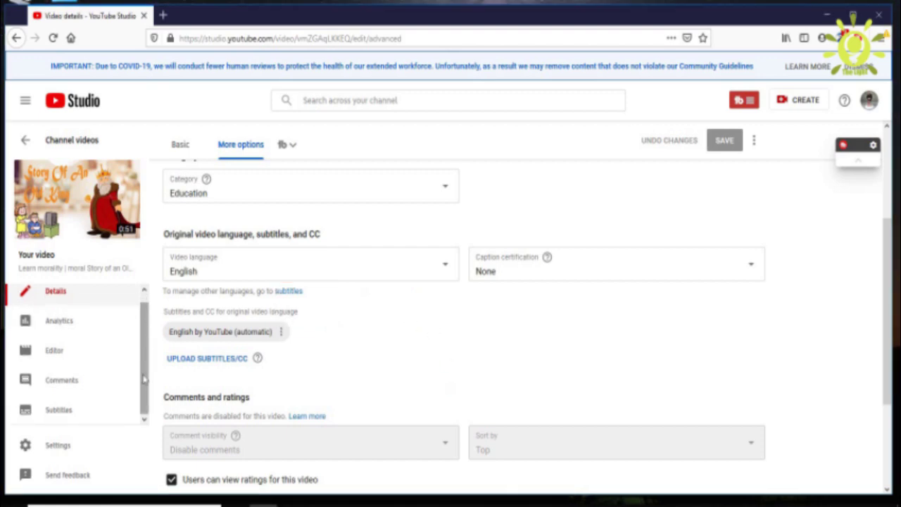
{"action": "left_click", "coordinate": [69, 414]}
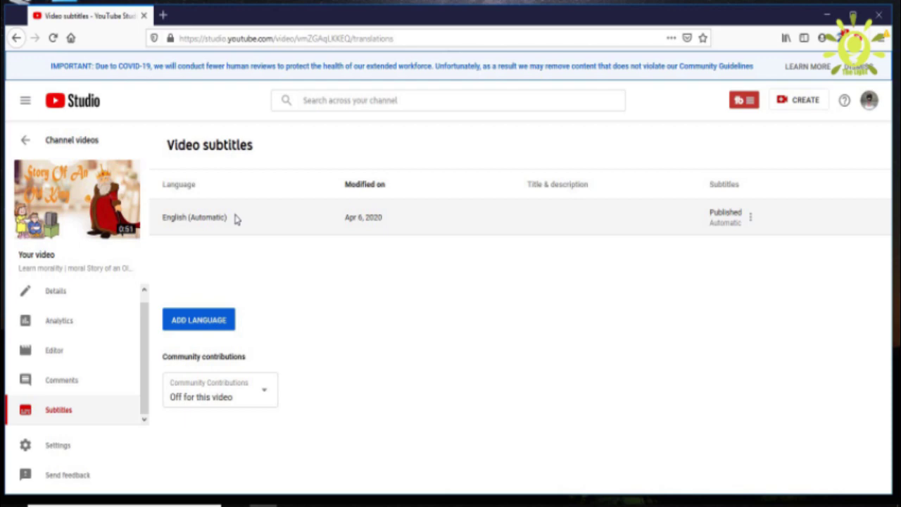
Step: Open the published English (Automatic) subtitles of the video and start editing them
{"action": "left_click", "coordinate": [739, 223]}
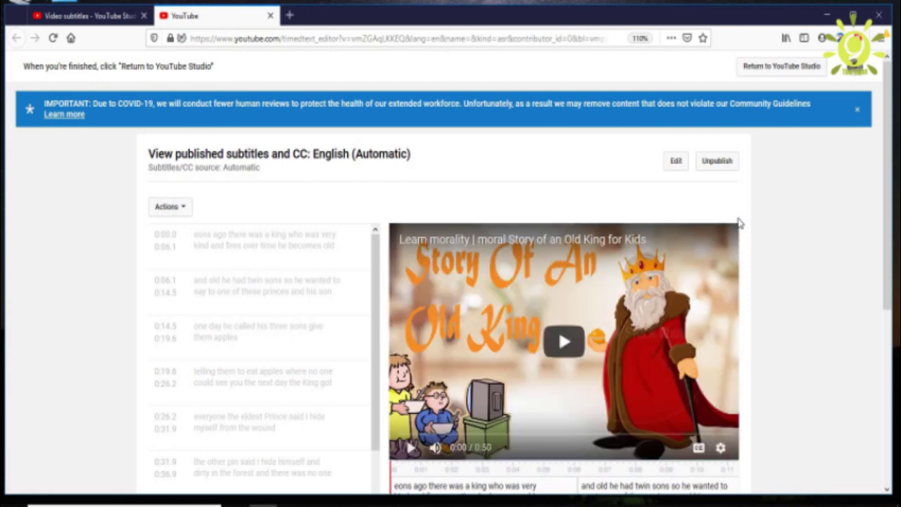
{"action": "left_click", "coordinate": [678, 168]}
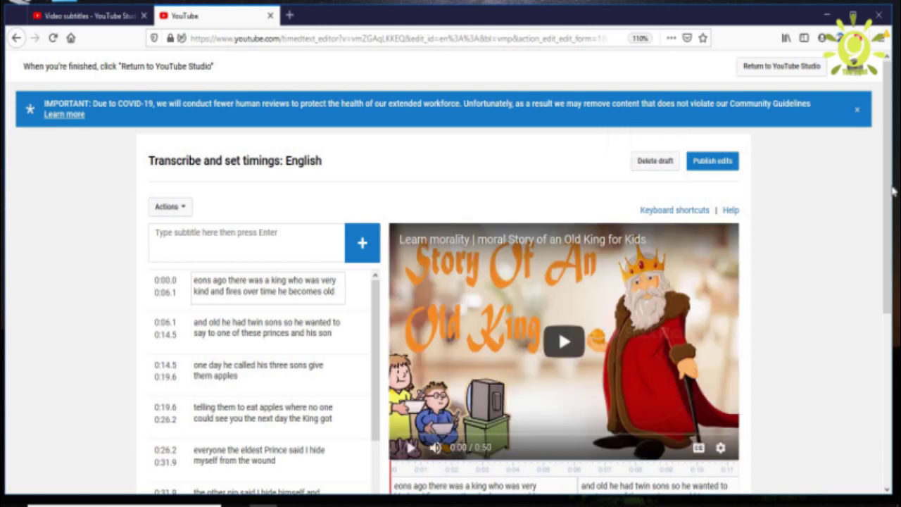
{"action": "left_click_drag", "start_coordinate": [893, 190], "coordinate": [860, 260]}
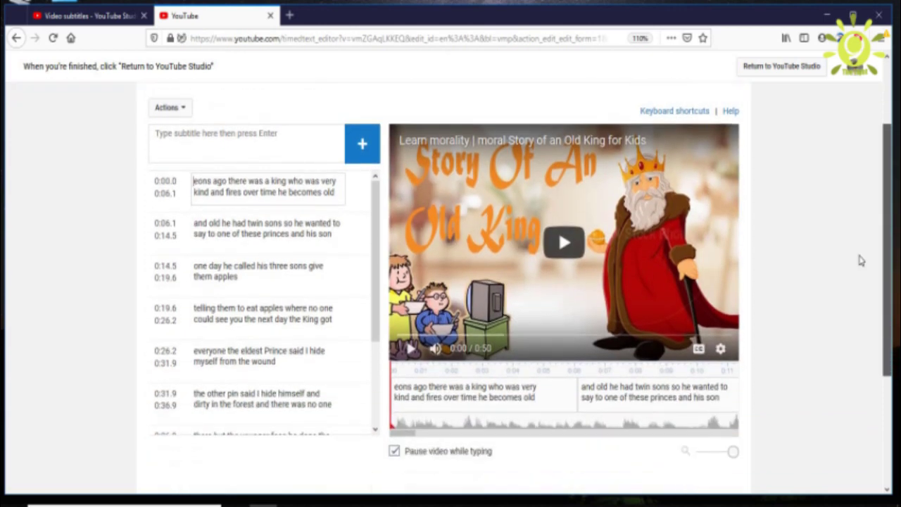
Step: Play the opening seconds of the video, pause, and replace "eons" with "Years" in the first subtitle
{"action": "left_click", "coordinate": [411, 355]}
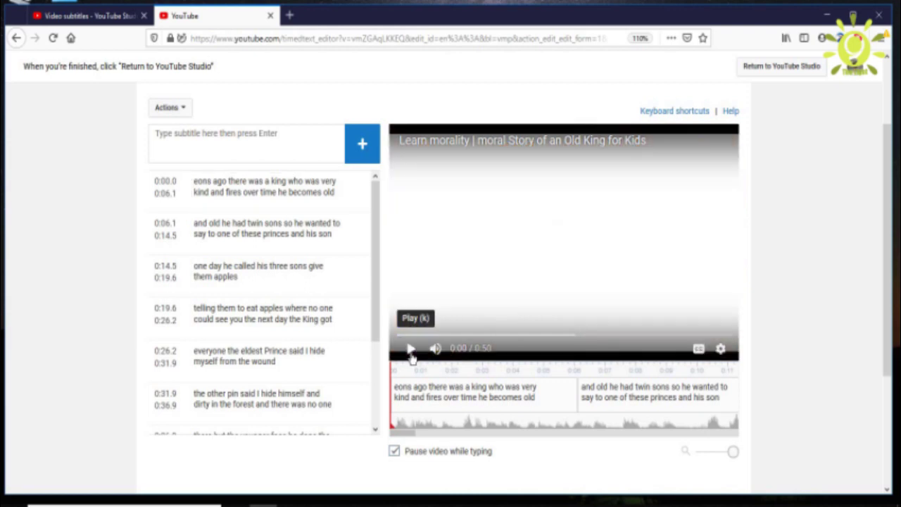
{"action": "left_click", "coordinate": [412, 355]}
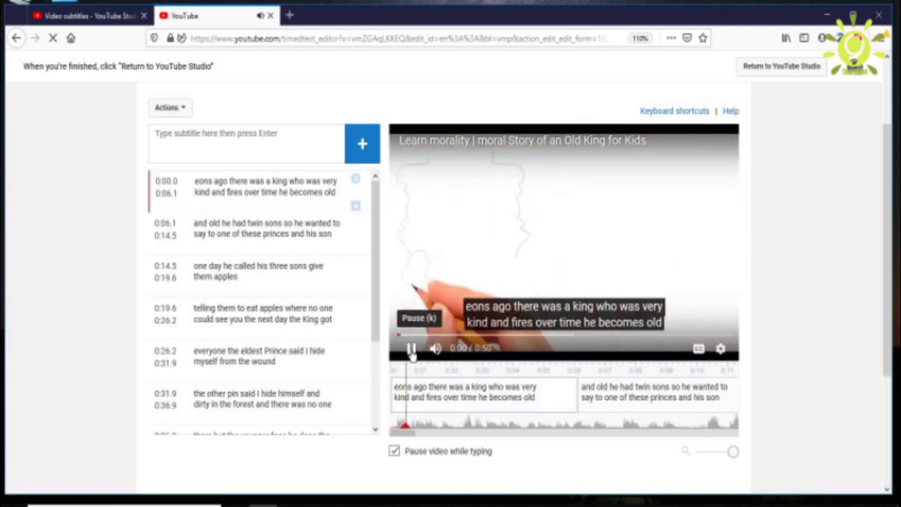
{"action": "left_click", "coordinate": [412, 350]}
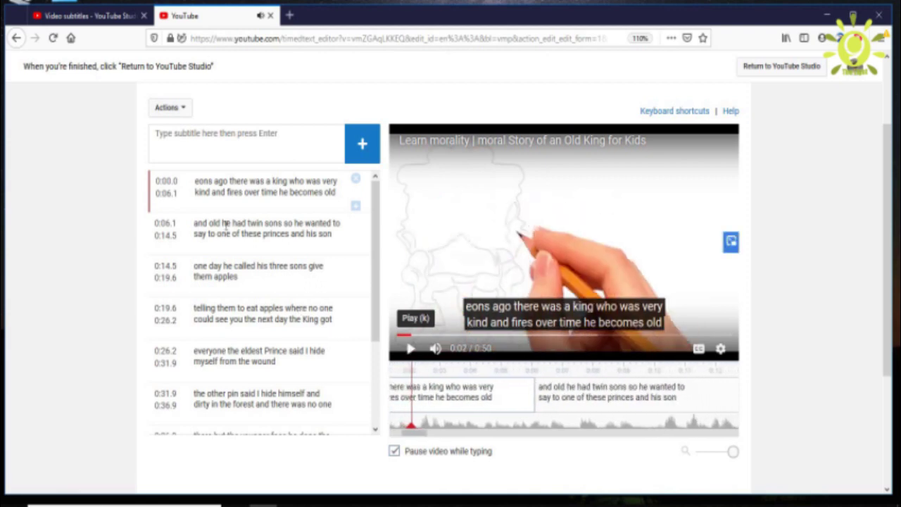
{"action": "left_click", "coordinate": [212, 182]}
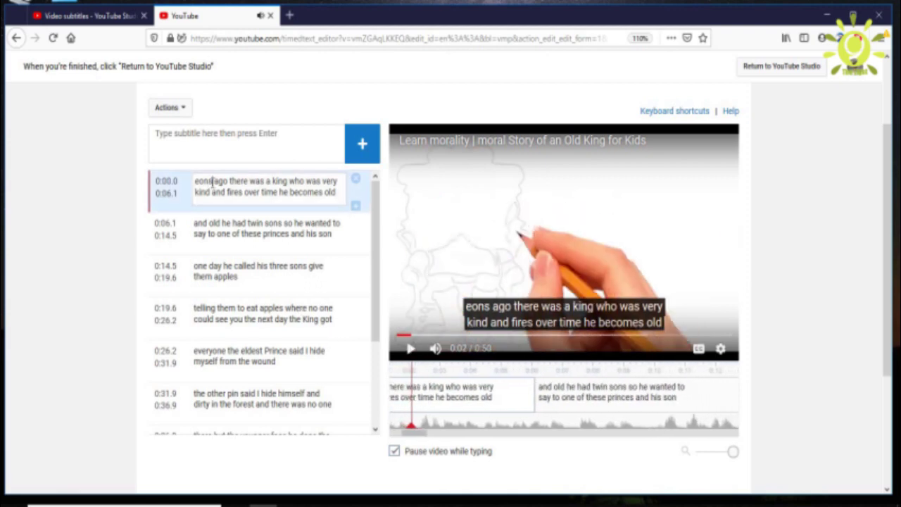
{"action": "key", "text": "BackSpace"}
{"action": "key", "text": "BackSpace"}
{"action": "key", "text": "BackSpace"}
{"action": "key", "text": "BackSpace"}
{"action": "type", "text": "Years"}
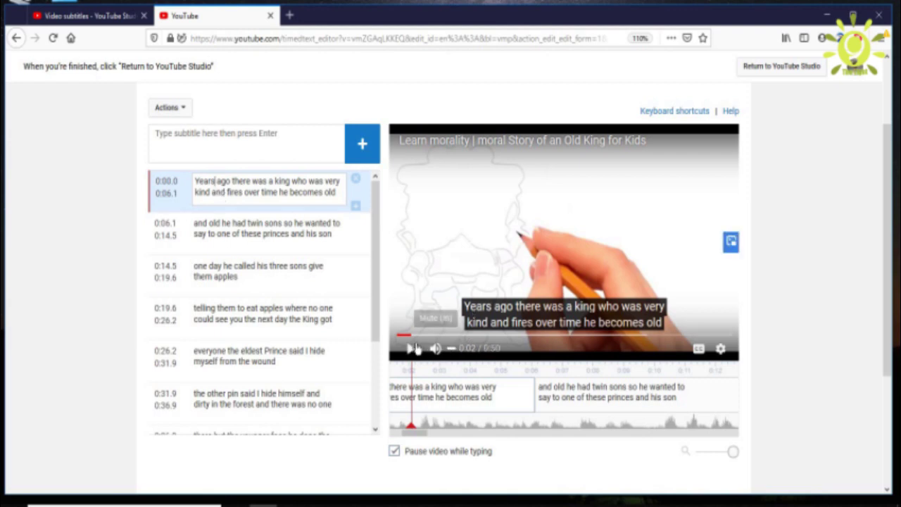
Step: Play a bit further, pause, and replace "fires" with "pious" in the first subtitle
{"action": "left_click", "coordinate": [412, 350]}
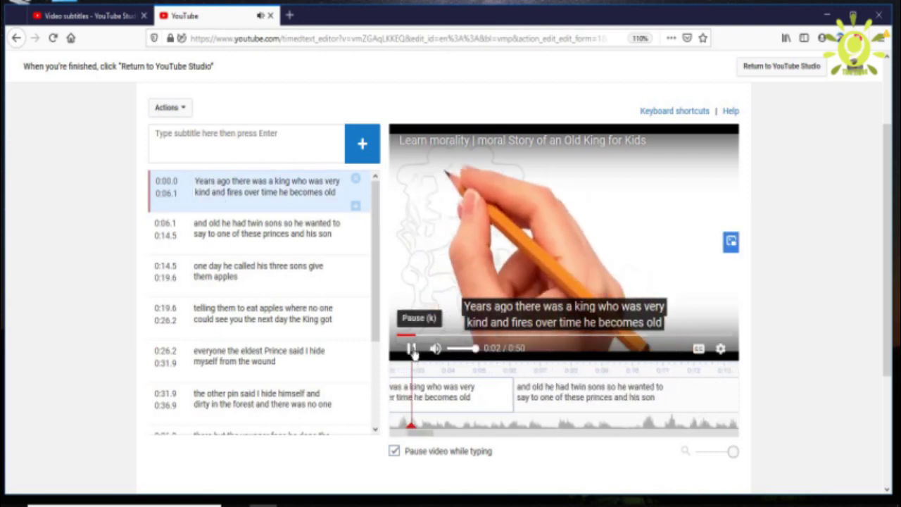
{"action": "left_click", "coordinate": [412, 350]}
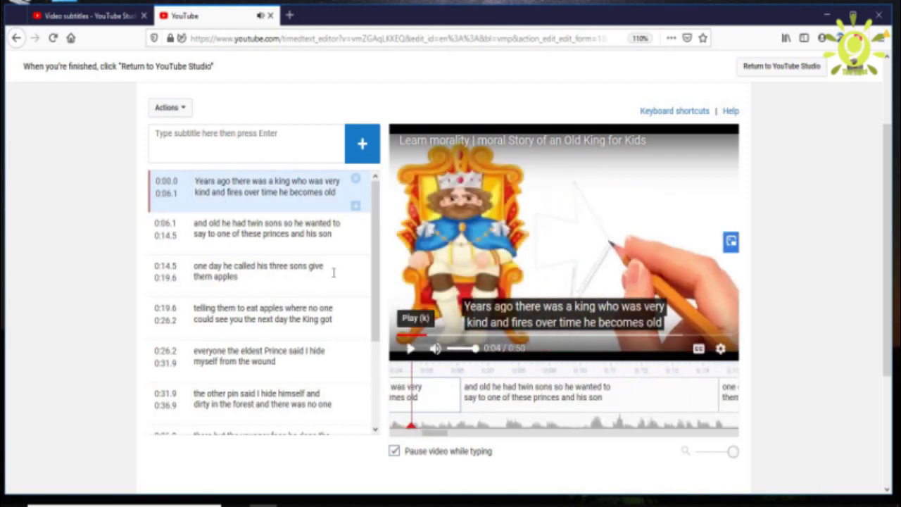
{"action": "left_click", "coordinate": [240, 192]}
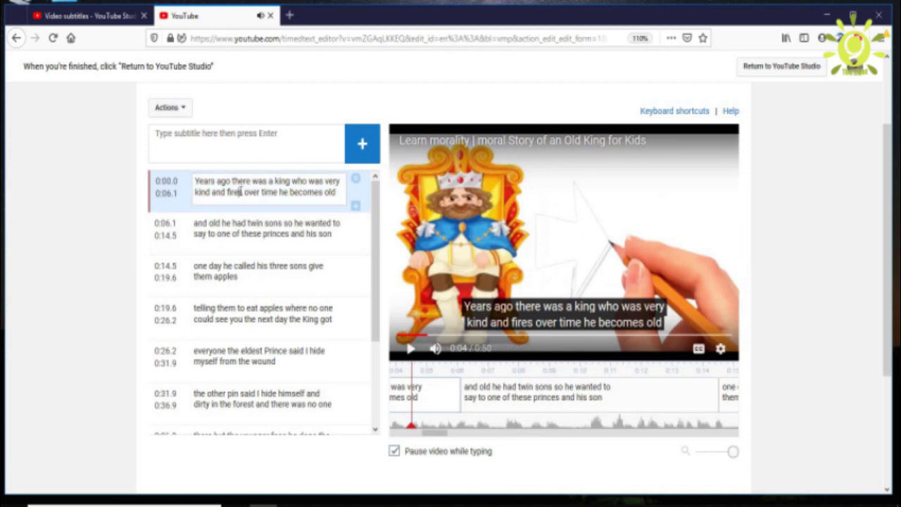
{"action": "key", "text": "BackSpace"}
{"action": "key", "text": "BackSpace"}
{"action": "key", "text": "BackSpace"}
{"action": "key", "text": "BackSpace"}
{"action": "key", "text": "BackSpace"}
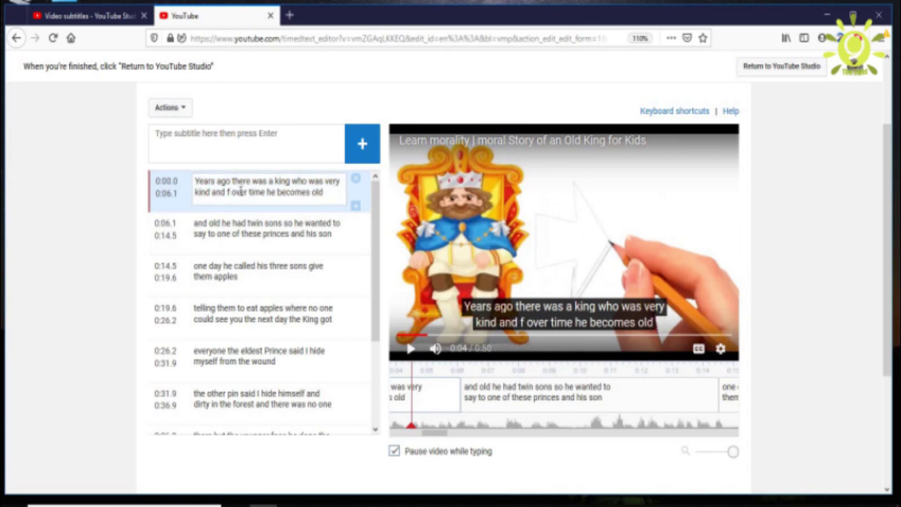
{"action": "type", "text": "pio"}
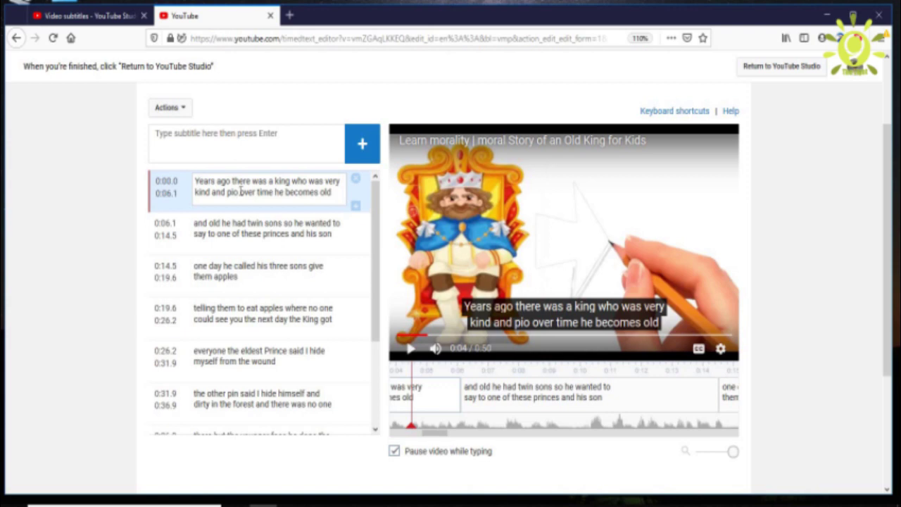
{"action": "type", "text": "us"}
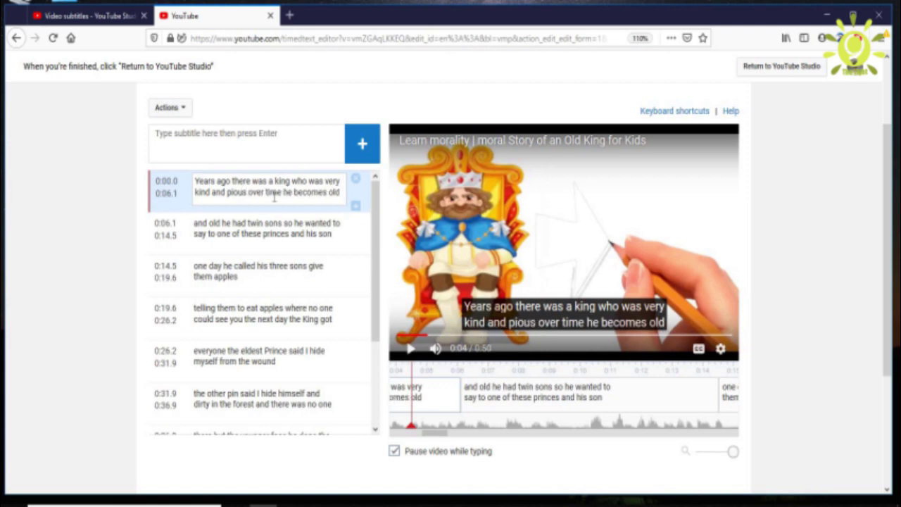
Step: Play into the second subtitle, pause, and replace "twin" with "three" in its text
{"action": "left_click", "coordinate": [211, 238]}
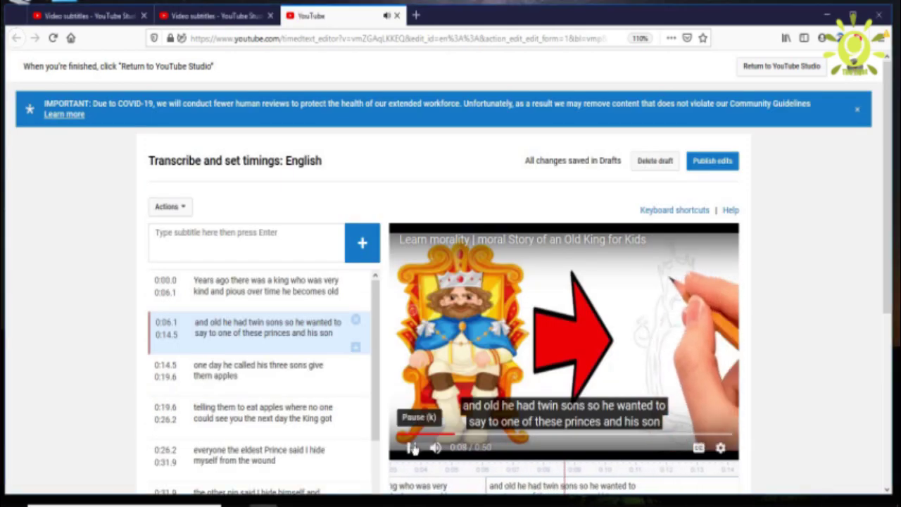
{"action": "left_click", "coordinate": [413, 449]}
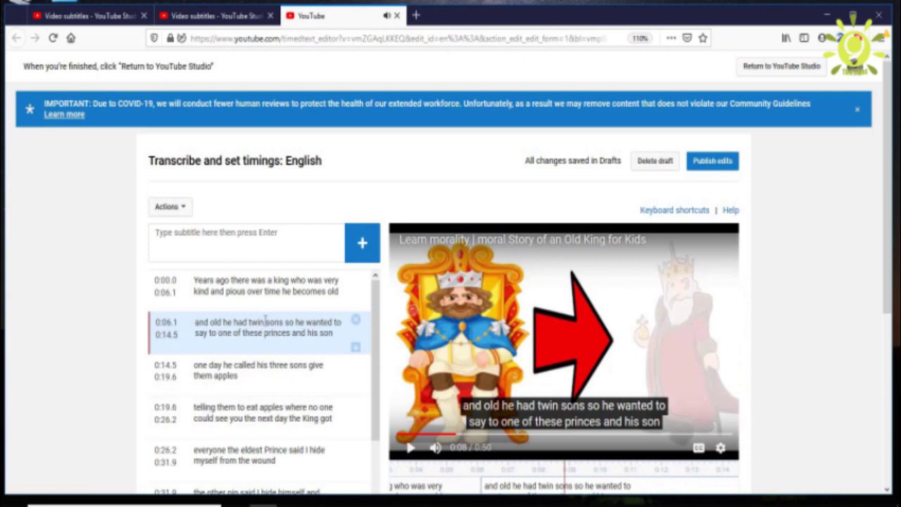
{"action": "left_click", "coordinate": [264, 321]}
{"action": "key", "text": "BackSpace"}
{"action": "key", "text": "BackSpace"}
{"action": "key", "text": "BackSpace"}
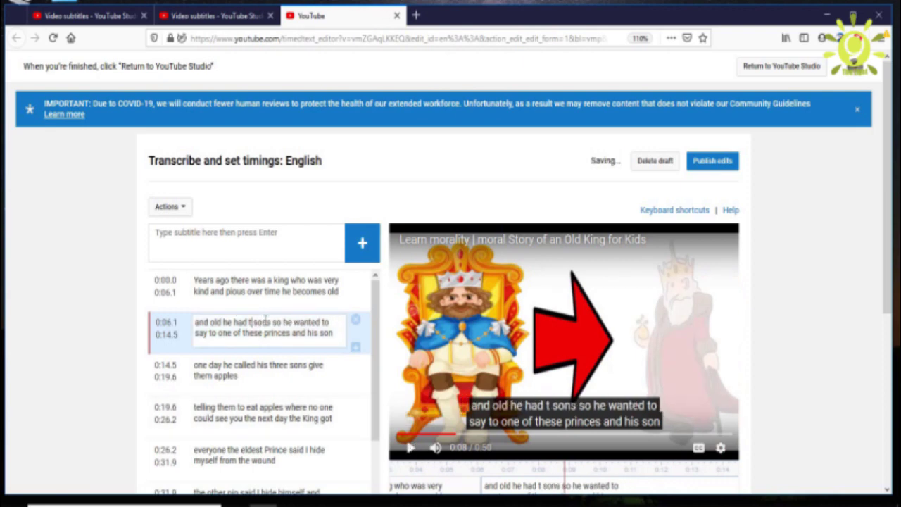
{"action": "type", "text": "hree"}
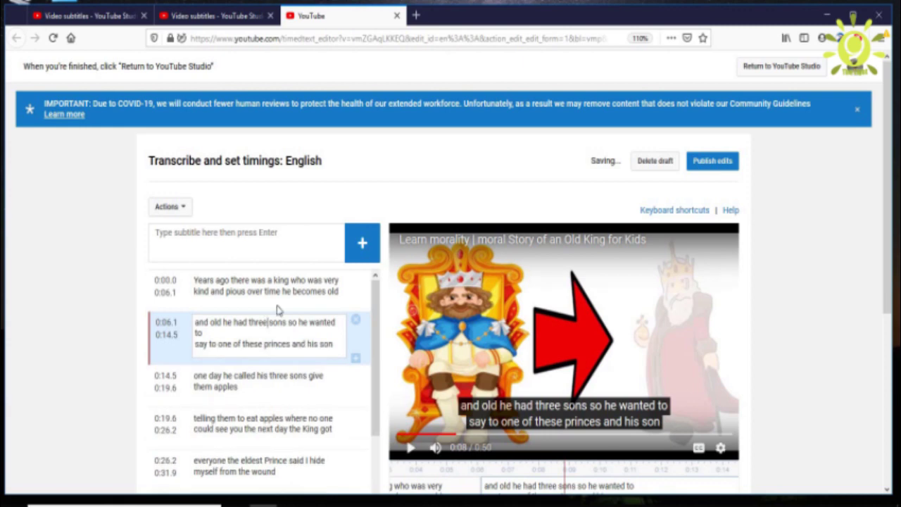
{"action": "left_click", "coordinate": [470, 163]}
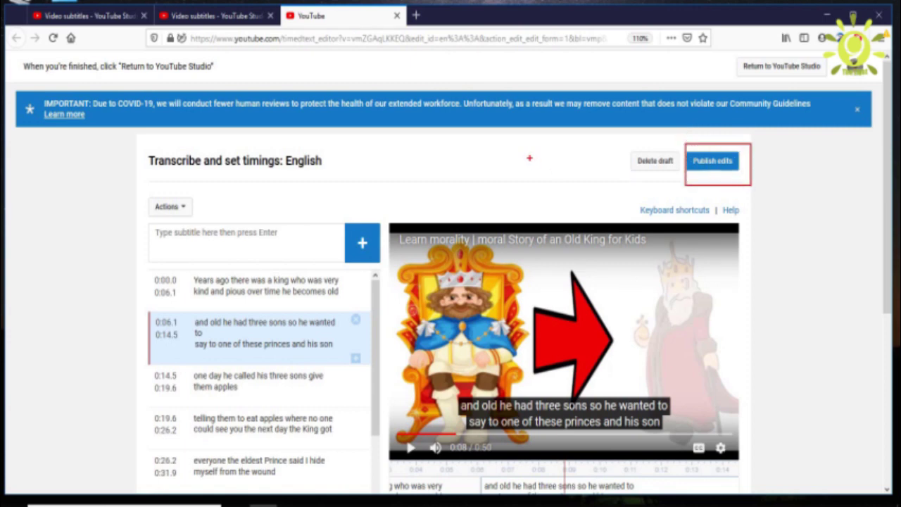
Step: Publish the edited English subtitles, return to YouTube Studio and show the video's subtitles page
{"action": "left_click", "coordinate": [709, 164]}
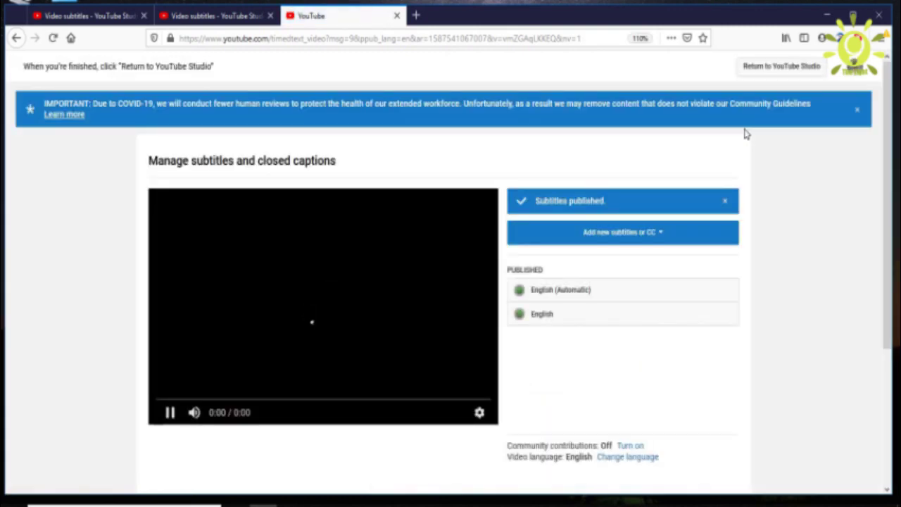
{"action": "left_click", "coordinate": [758, 73]}
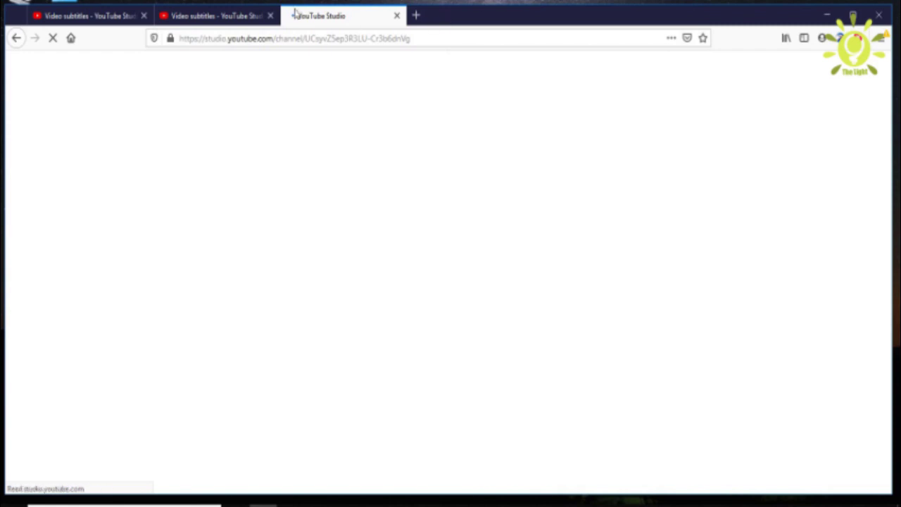
{"action": "left_click", "coordinate": [243, 20]}
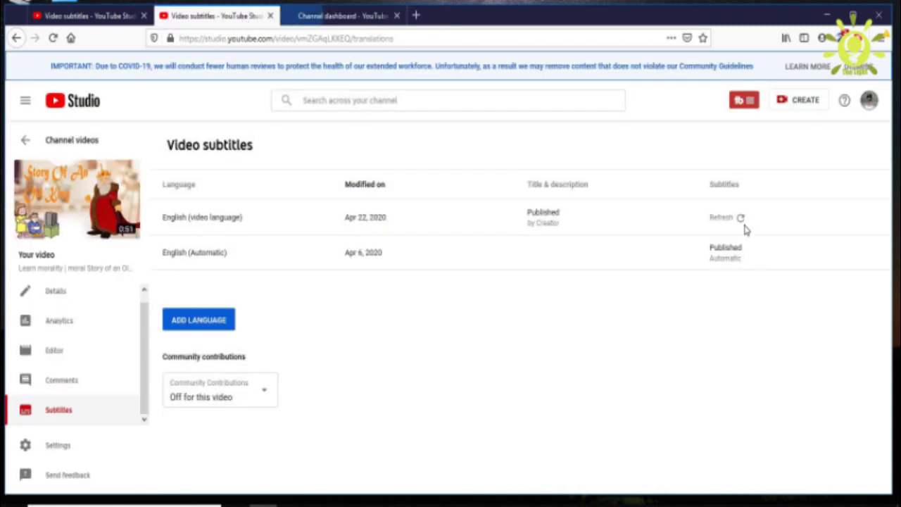